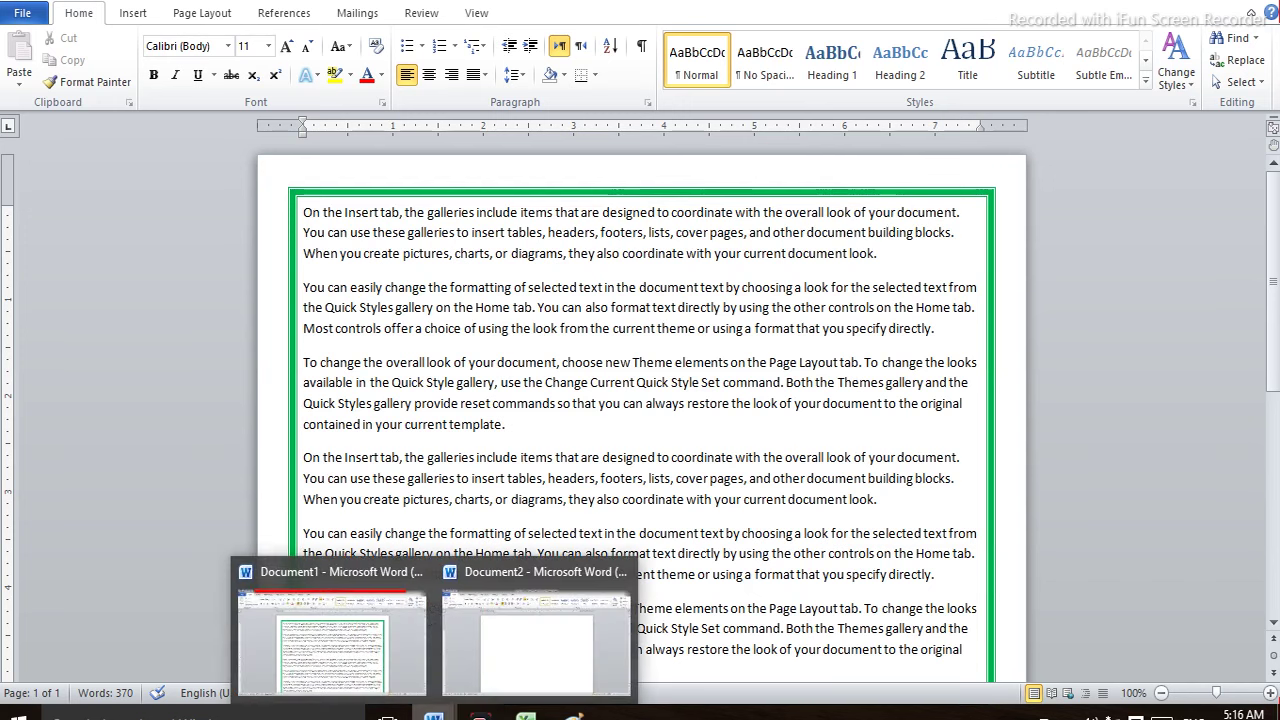
Switch from the bordered sample-text document to the blank Document2 from the Word taskbar button.
{"action": "left_click", "coordinate": [536, 645]}
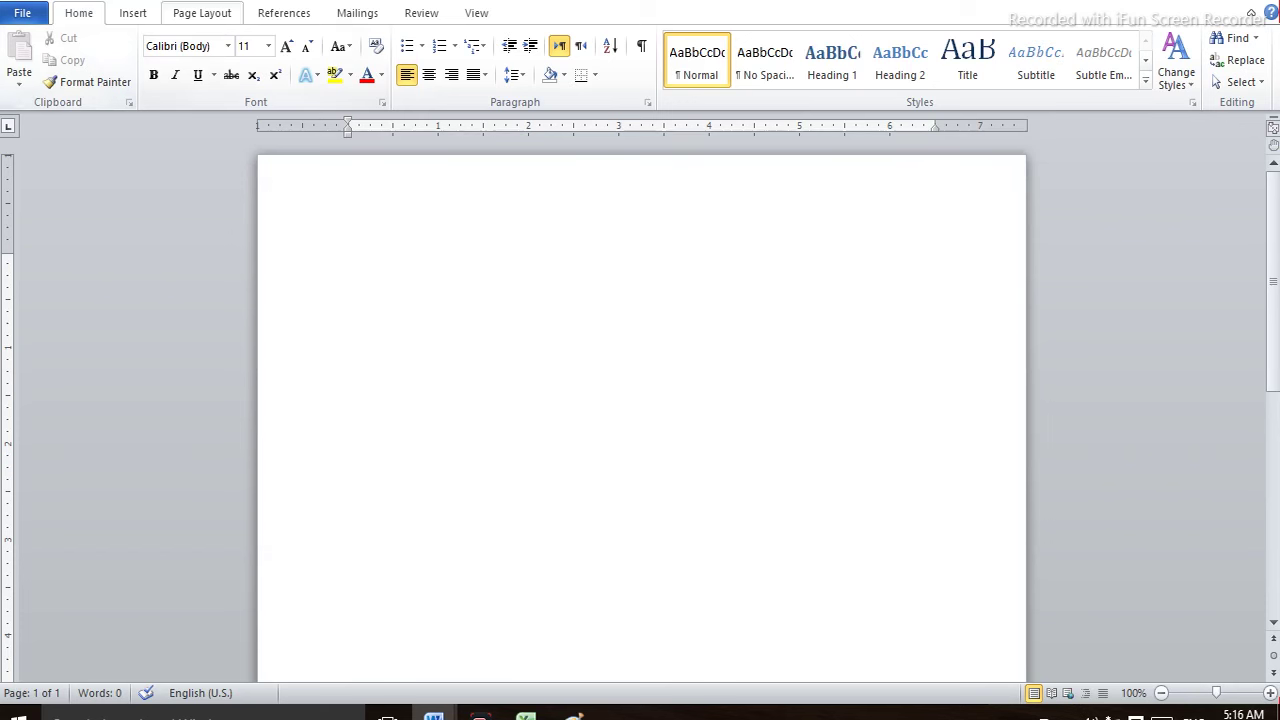
Open the Page Setup dialog via Page Layout > Margins > Custom Margins.
{"action": "left_click", "coordinate": [201, 13]}
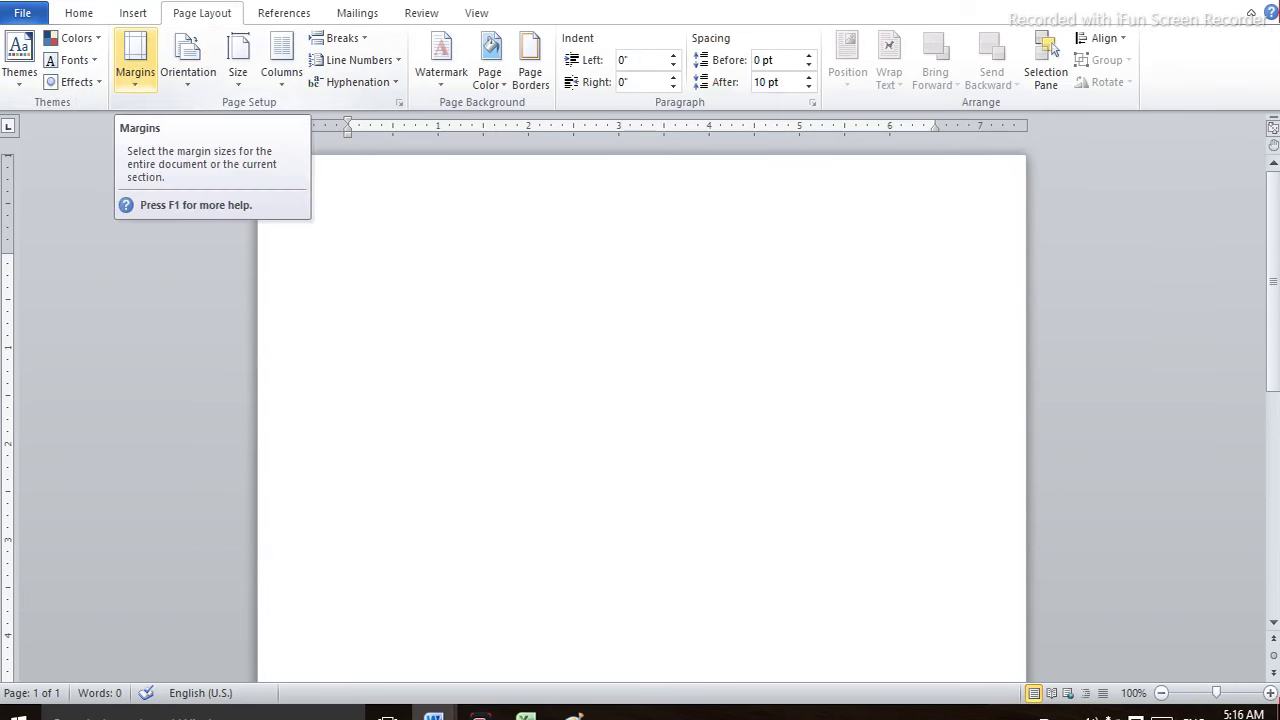
{"action": "left_click", "coordinate": [135, 55]}
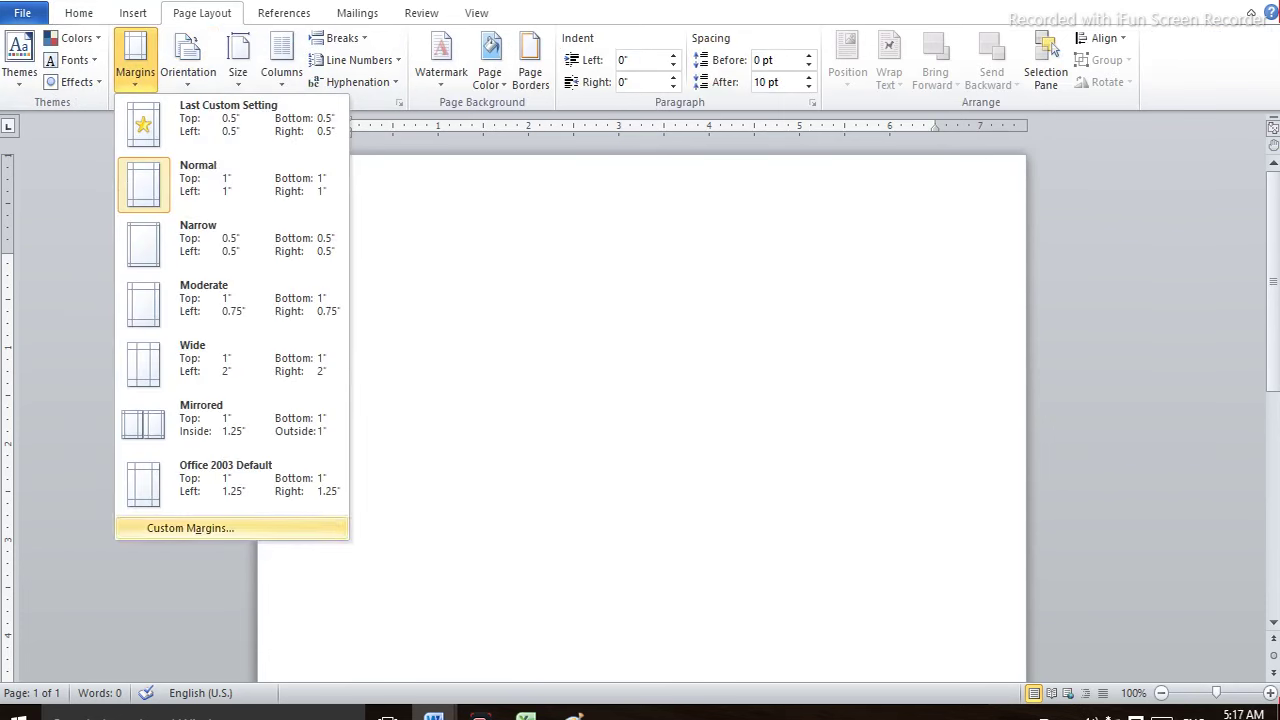
{"action": "left_click", "coordinate": [190, 528]}
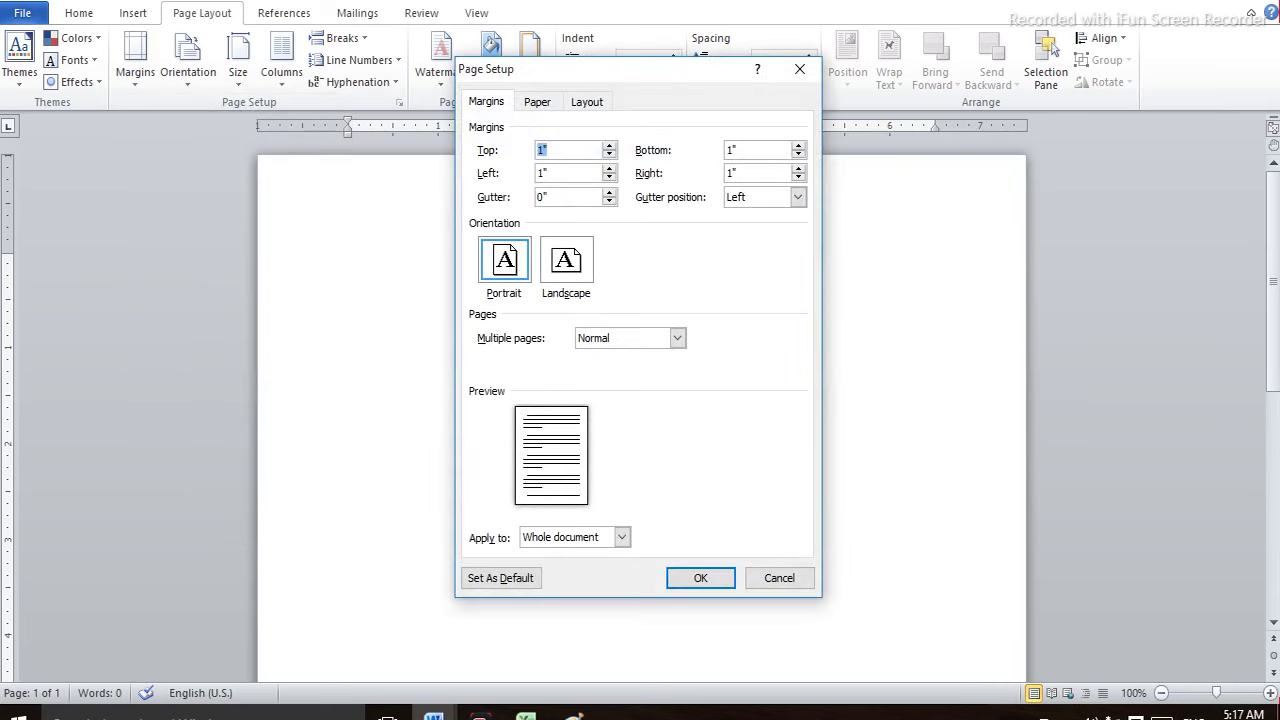
Set the Top, Bottom, Left and Right margins to 0.5 inch and confirm.
{"action": "left_click", "coordinate": [546, 150]}
{"action": "key", "text": "Down"}
{"action": "key", "text": "Down"}
{"action": "key", "text": "Down"}
{"action": "key", "text": "Down"}
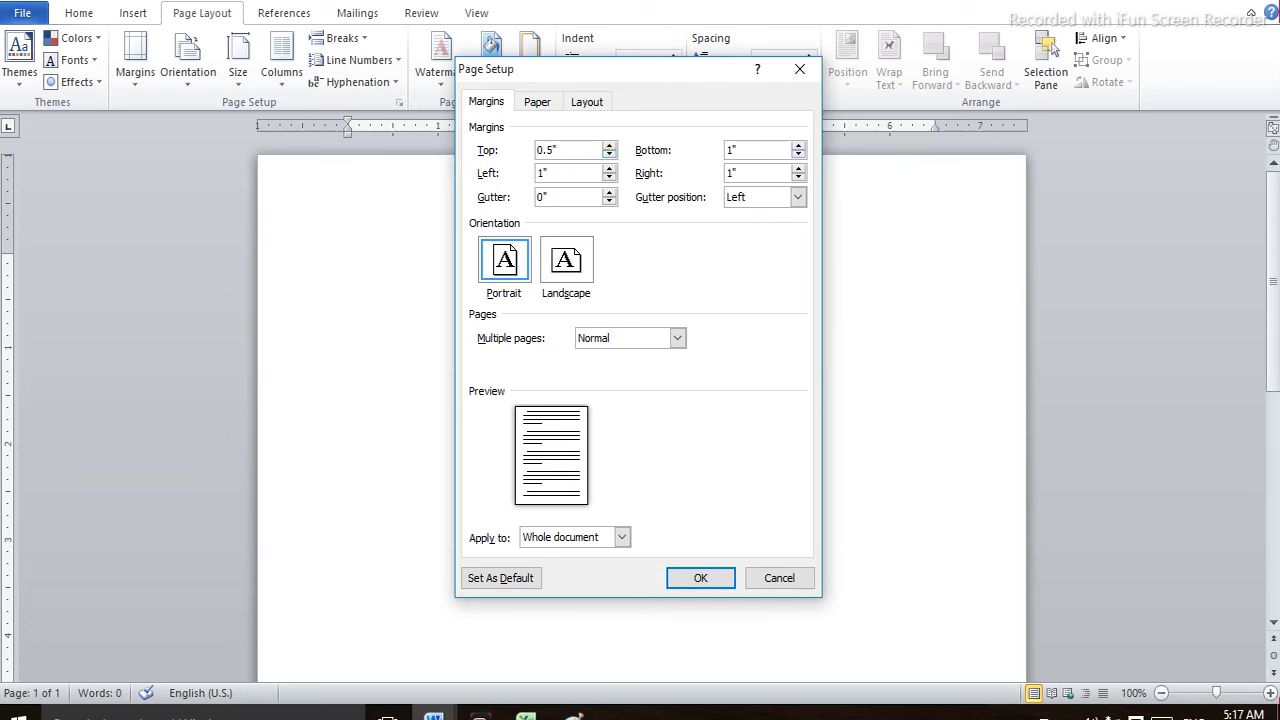
{"action": "left_click", "coordinate": [727, 149]}
{"action": "key", "text": "Down"}
{"action": "key", "text": "Down"}
{"action": "left_click", "coordinate": [538, 172]}
{"action": "key", "text": "Down"}
{"action": "key", "text": "Down"}
{"action": "key", "text": "Down"}
{"action": "key", "text": "Down"}
{"action": "key", "text": "Down"}
{"action": "left_click", "coordinate": [727, 172]}
{"action": "key", "text": "Down"}
{"action": "key", "text": "Down"}
{"action": "key", "text": "Down"}
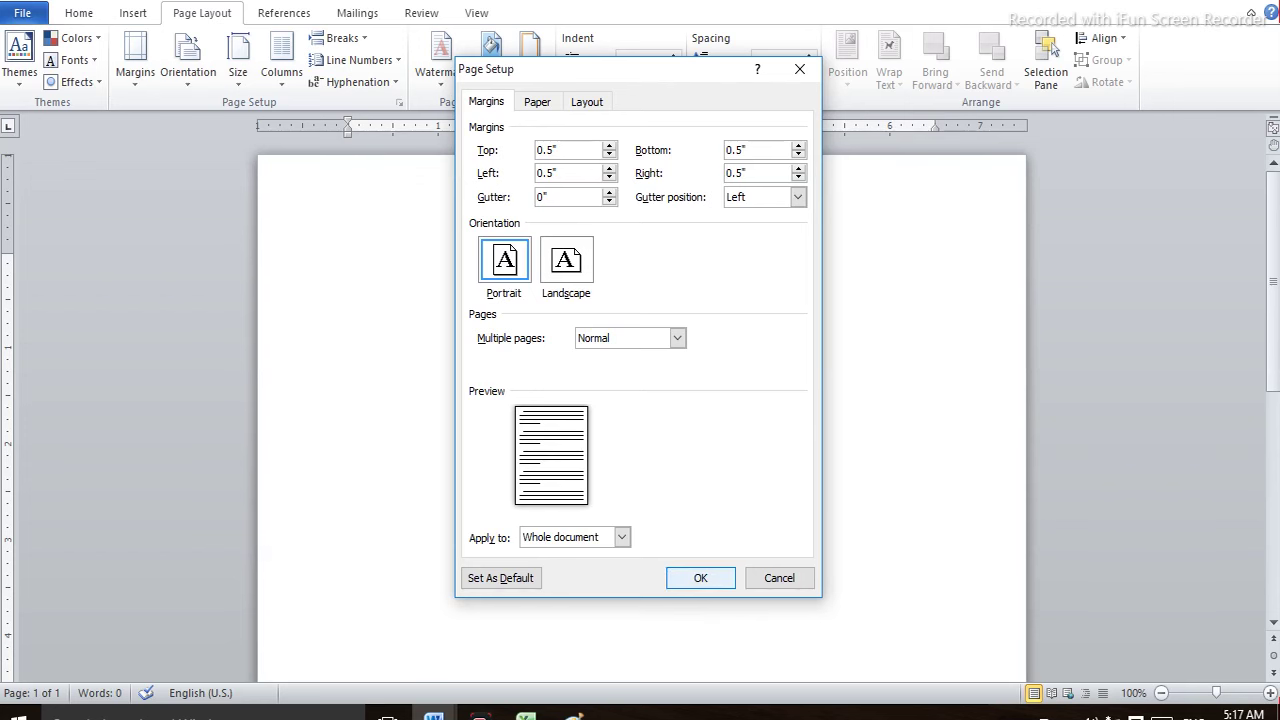
{"action": "key", "text": "Return"}
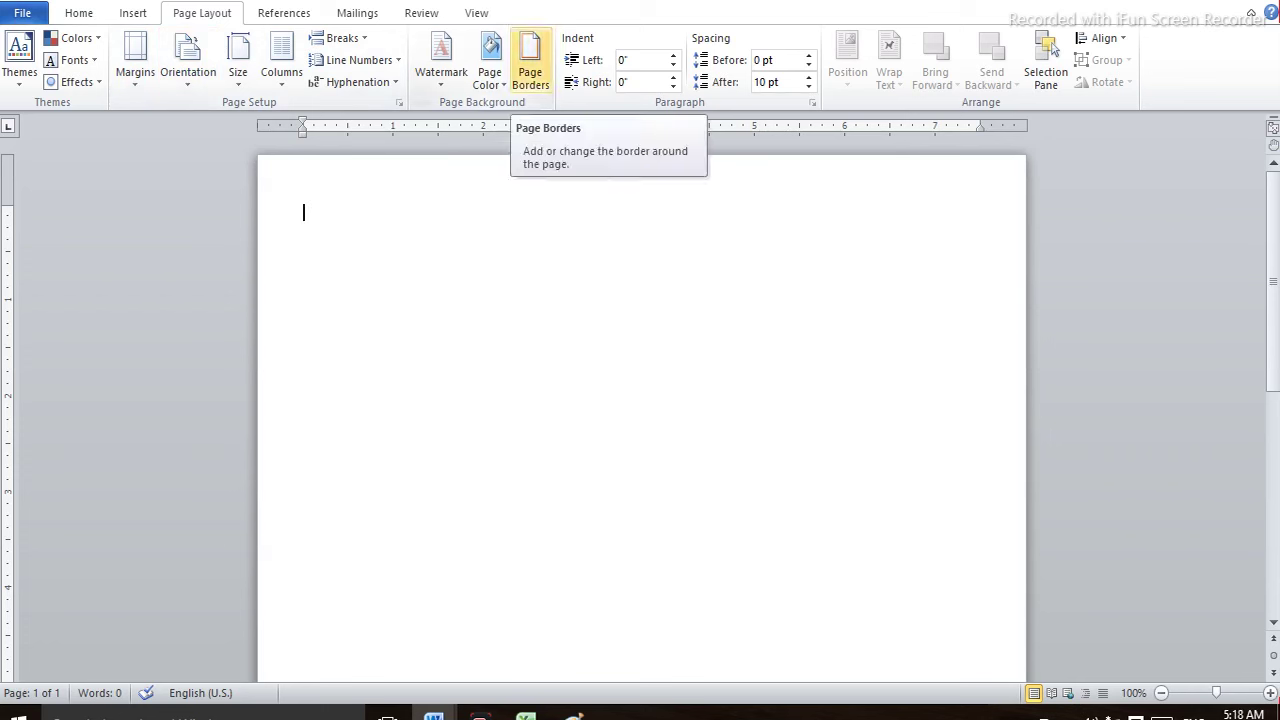
In Page Borders, choose a Box border with a double-line style at 3 pt width.
{"action": "left_click", "coordinate": [530, 70]}
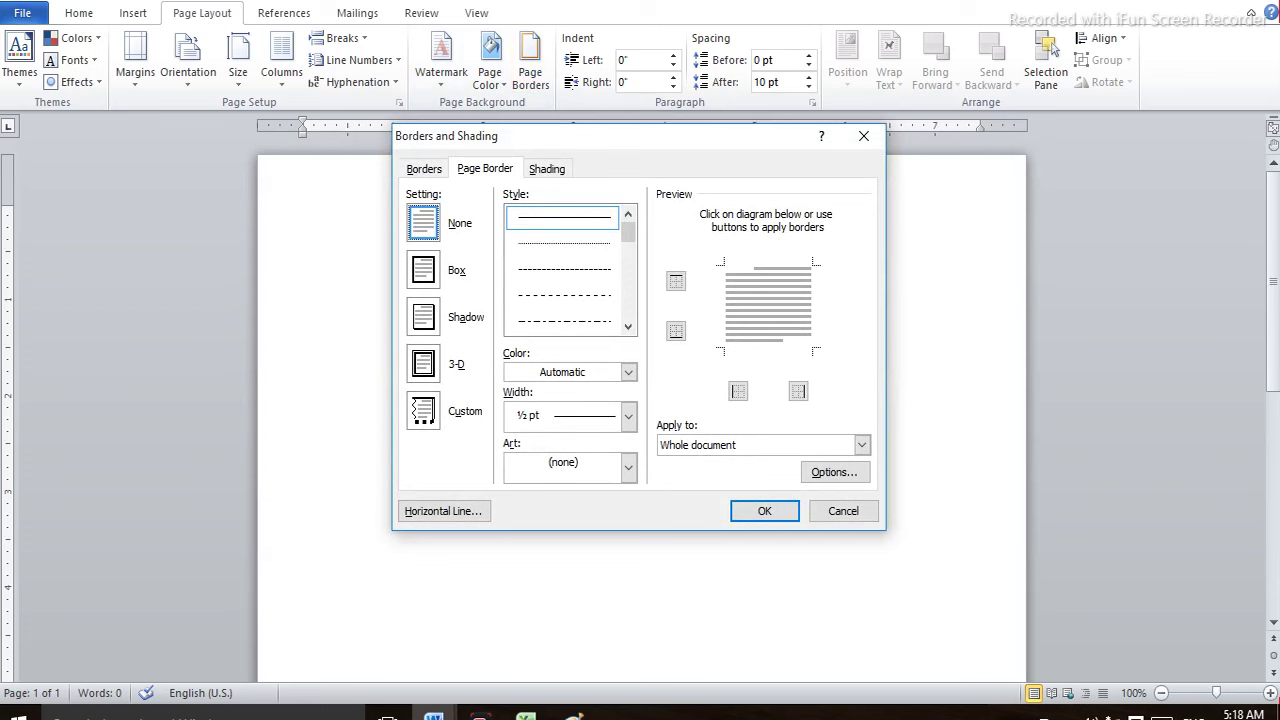
{"action": "left_click", "coordinate": [423, 270]}
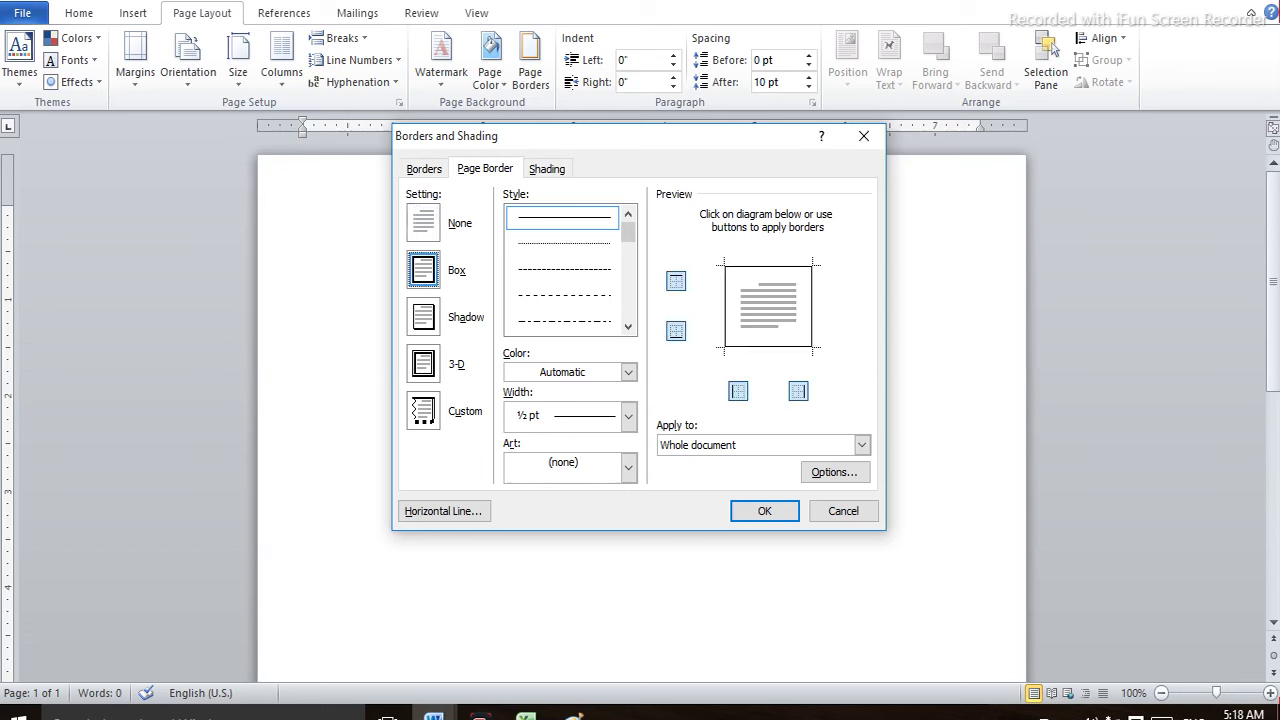
{"action": "left_click", "coordinate": [628, 326]}
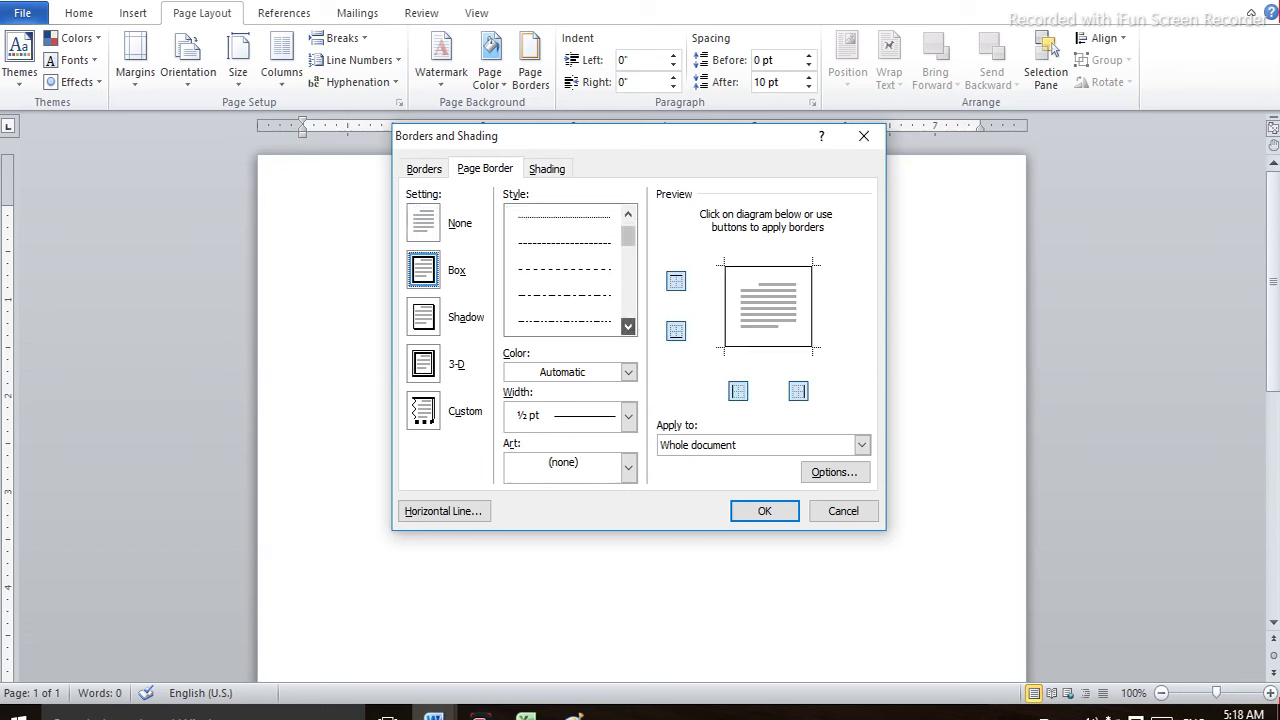
{"action": "left_click", "coordinate": [628, 326]}
{"action": "left_click", "coordinate": [628, 326]}
{"action": "left_click", "coordinate": [628, 326]}
{"action": "left_click", "coordinate": [564, 322]}
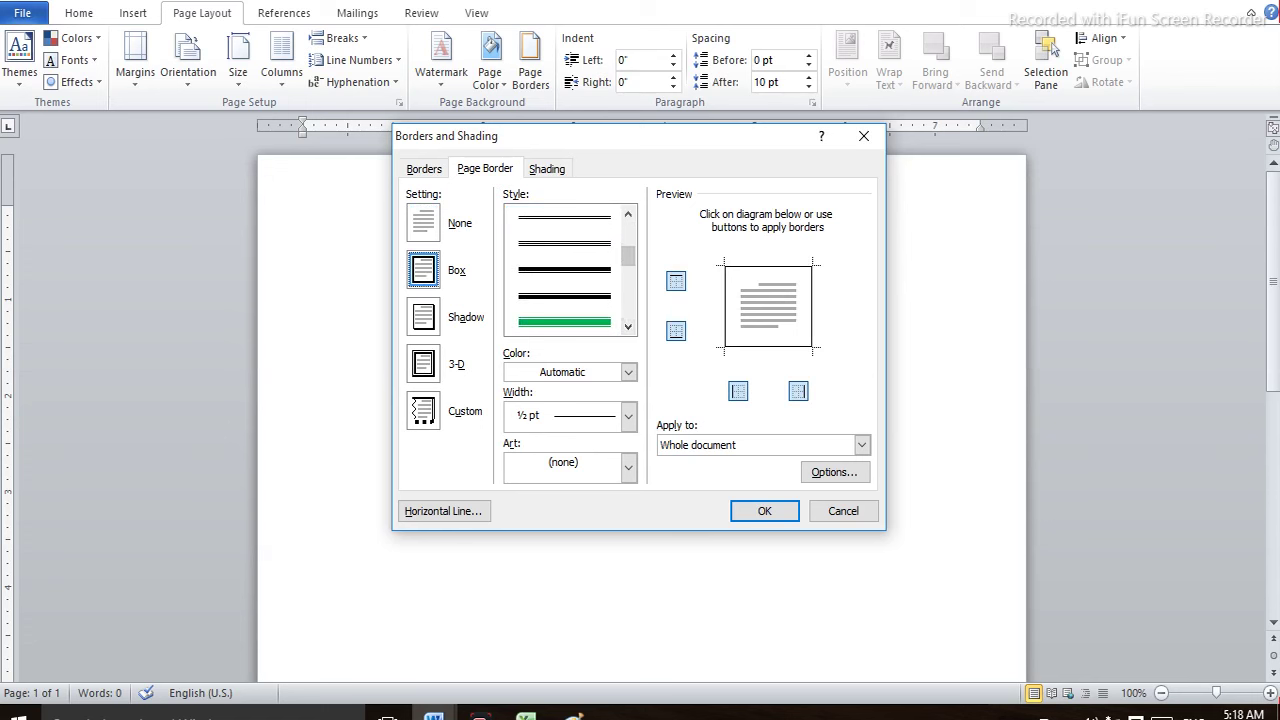
{"action": "left_click", "coordinate": [564, 322]}
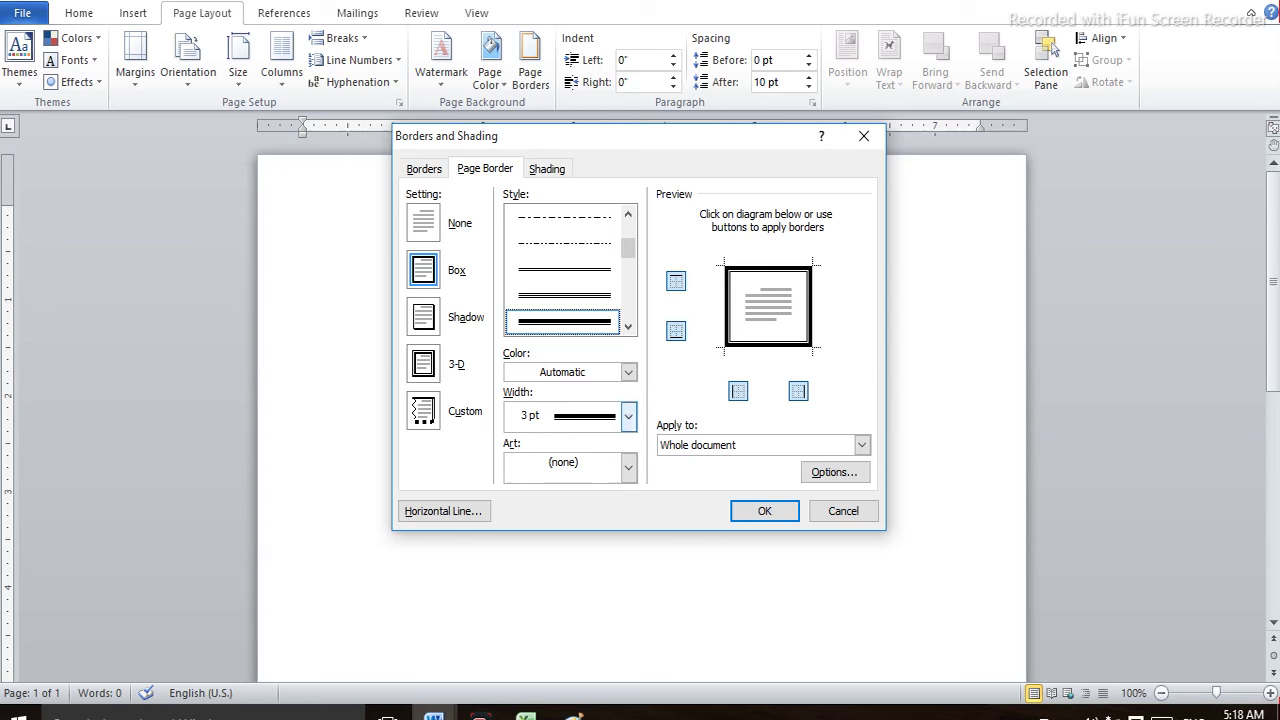
{"action": "left_click", "coordinate": [628, 416]}
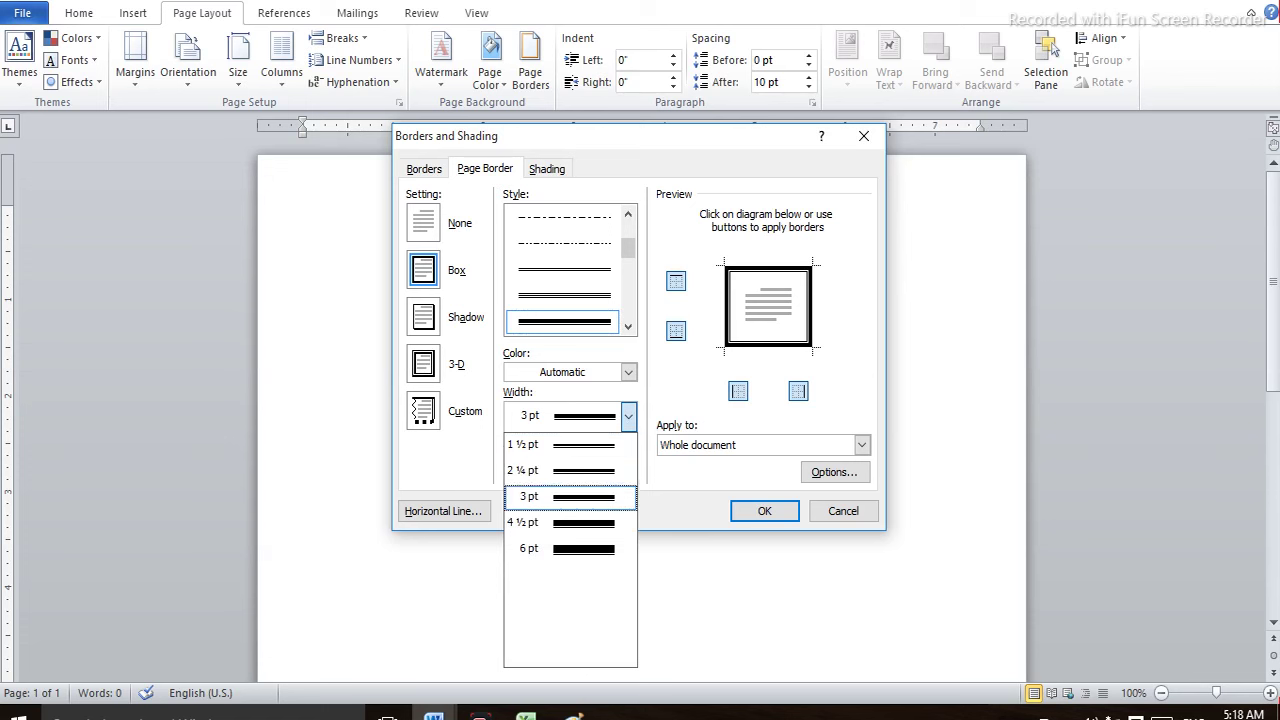
{"action": "left_click", "coordinate": [560, 496]}
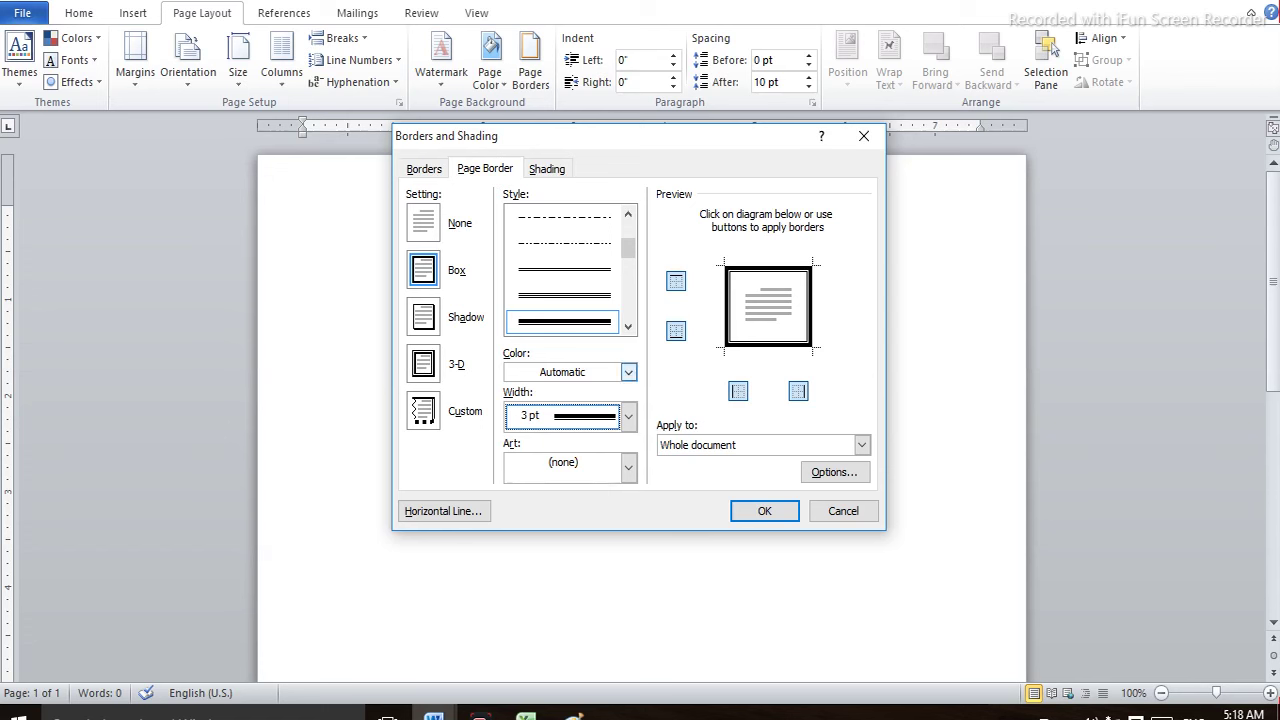
Make the page border Green and apply it with OK.
{"action": "left_click", "coordinate": [628, 372]}
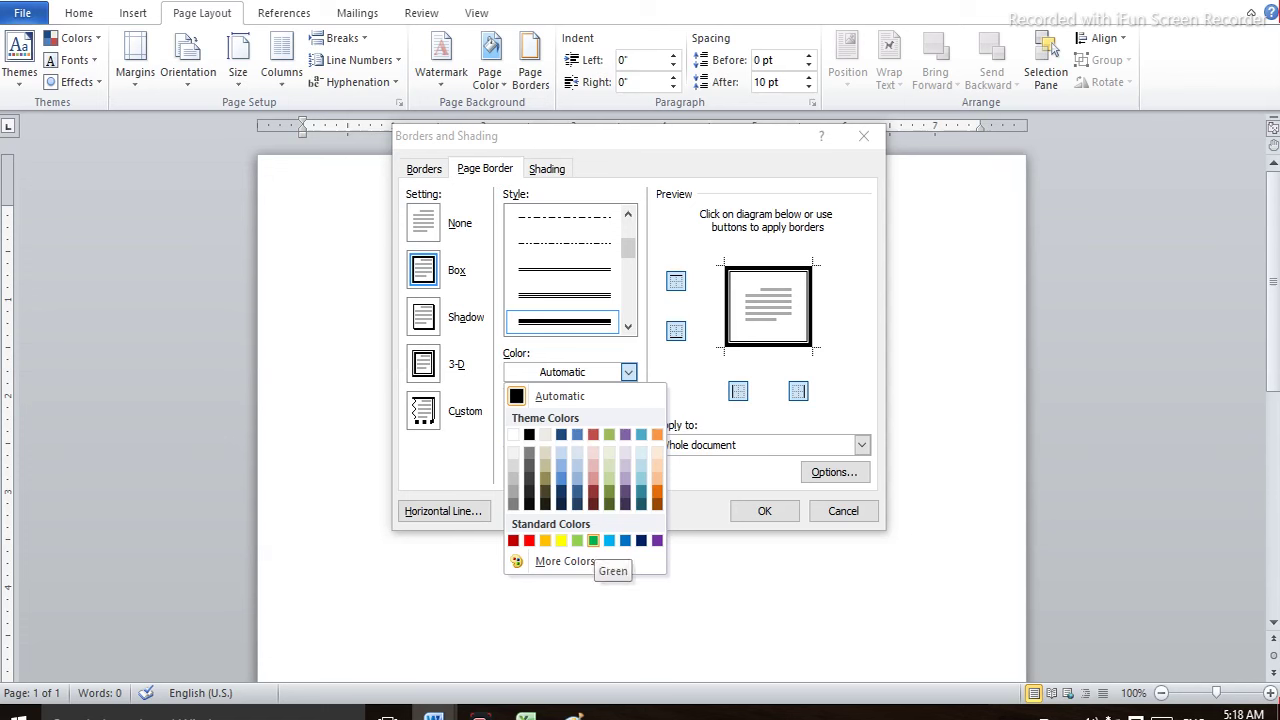
{"action": "left_click", "coordinate": [593, 540]}
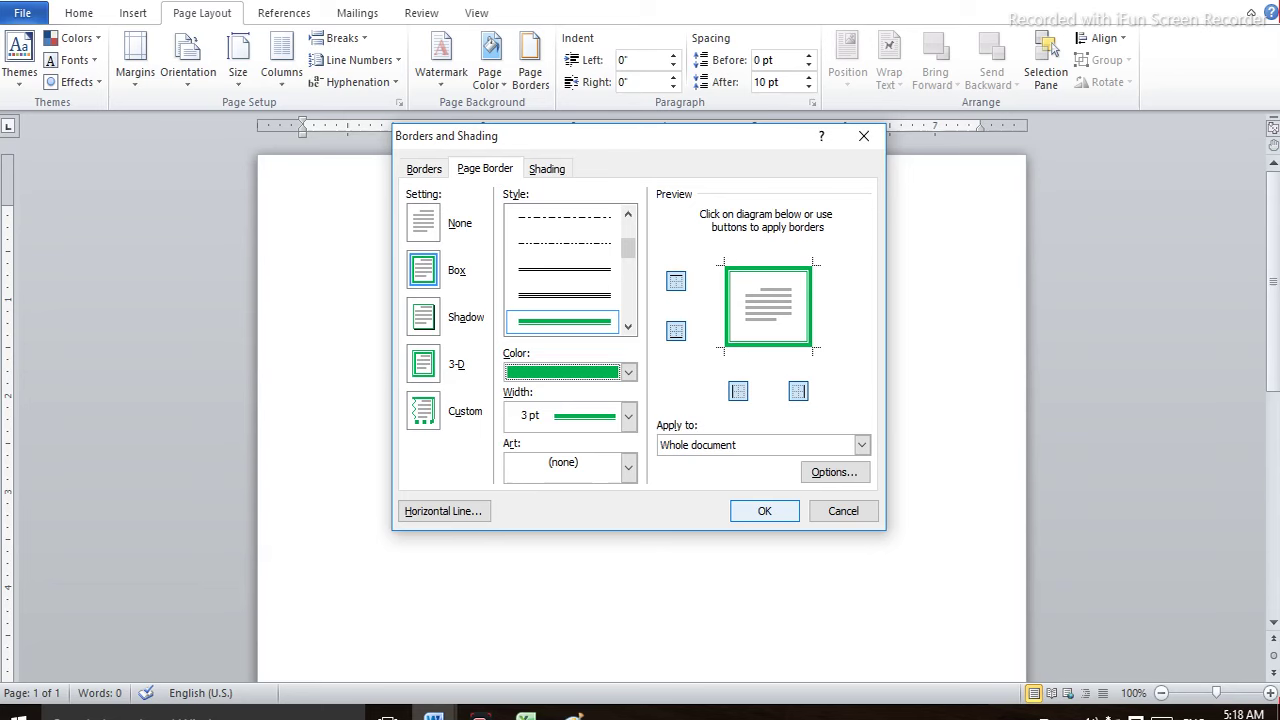
{"action": "left_click", "coordinate": [764, 511]}
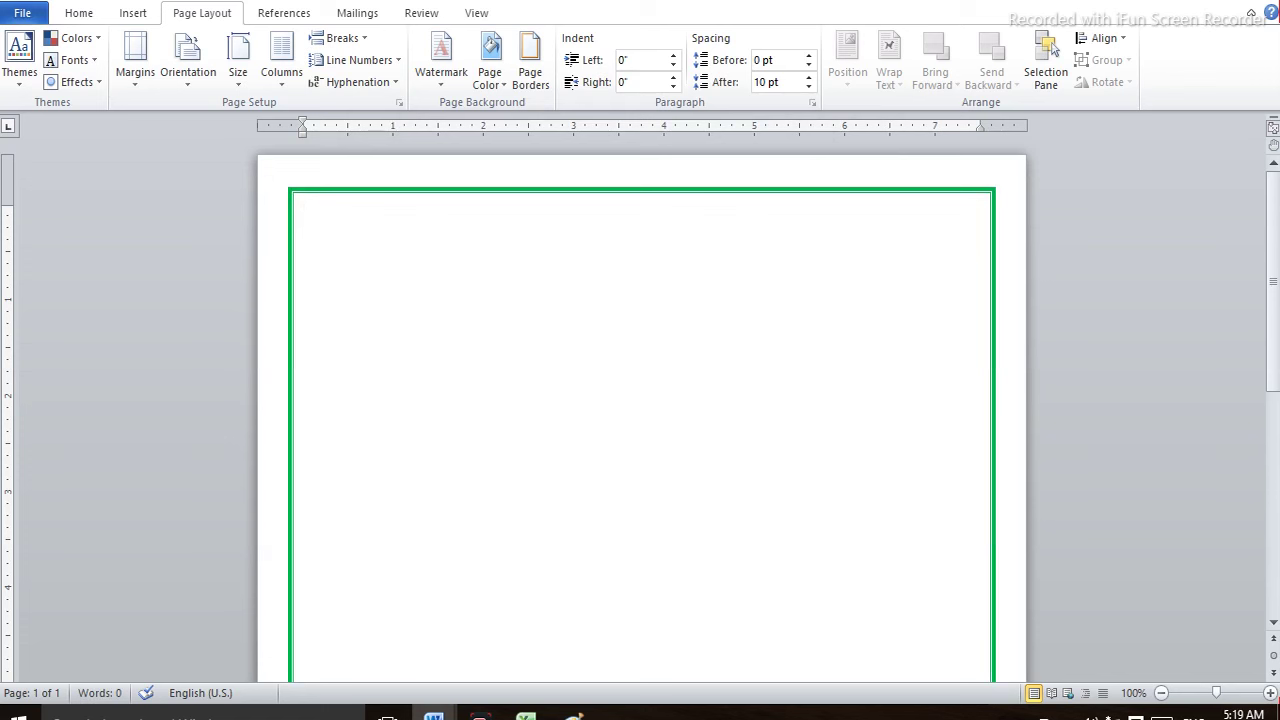
Insert six paragraphs of sample text by entering =rand() twice.
{"action": "type", "text": "="}
{"action": "type", "text": "ran"}
{"action": "type", "text": "d"}
{"action": "type", "text": "("}
{"action": "type", "text": ")"}
{"action": "key", "text": "Return"}
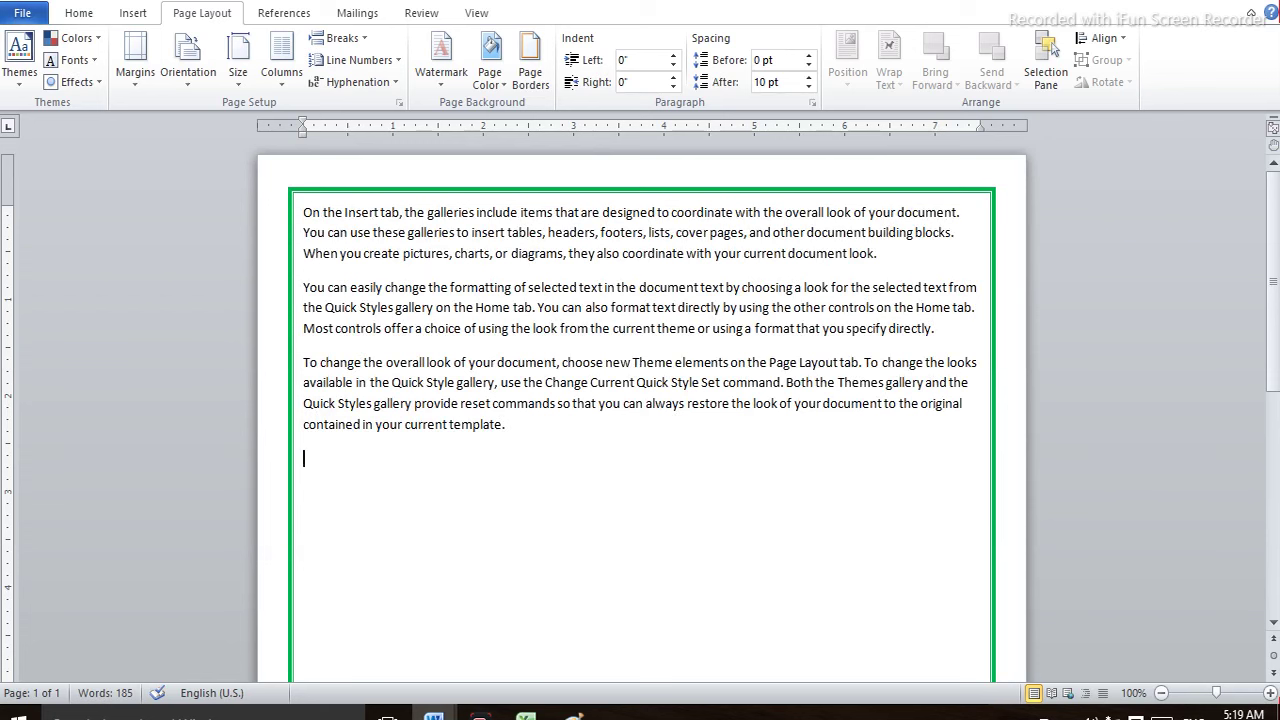
{"action": "type", "text": "="}
{"action": "type", "text": "rand"}
{"action": "type", "text": "()"}
{"action": "key", "text": "Return"}
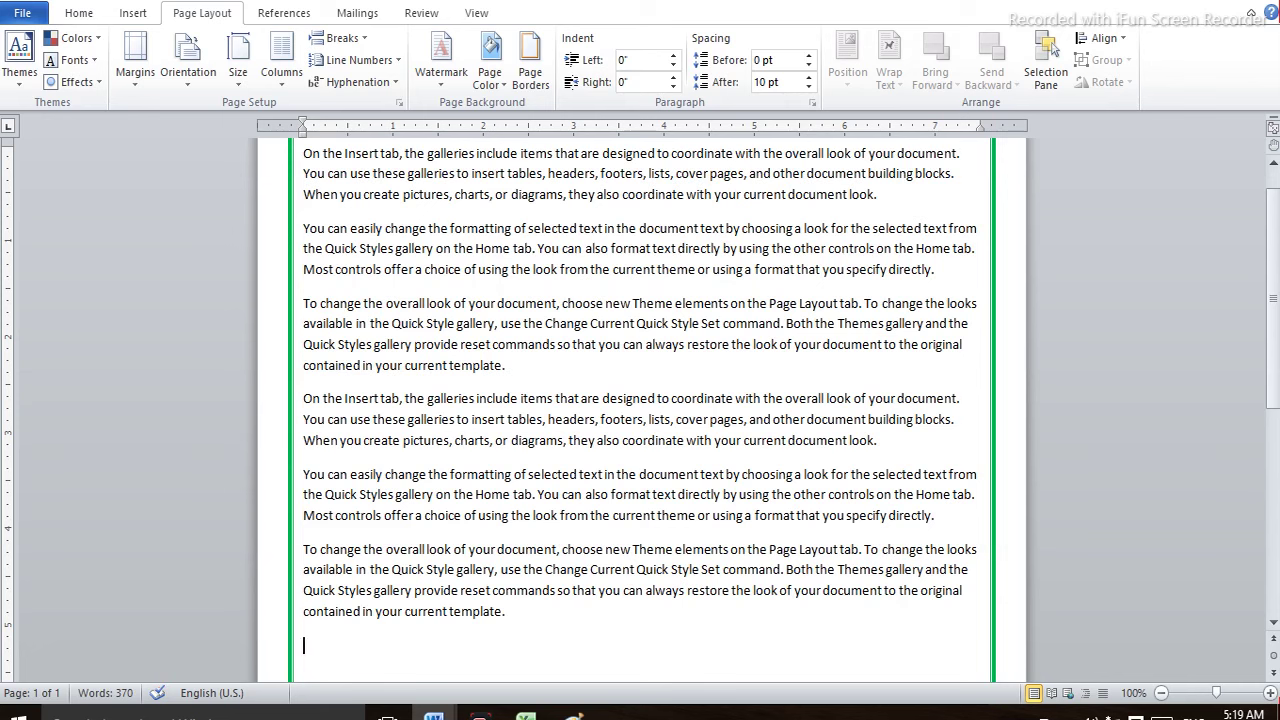
Scroll back up and open the File tab's Info view.
{"action": "scroll", "coordinate": [640, 400], "scroll_direction": "up", "scroll_amount": 1}
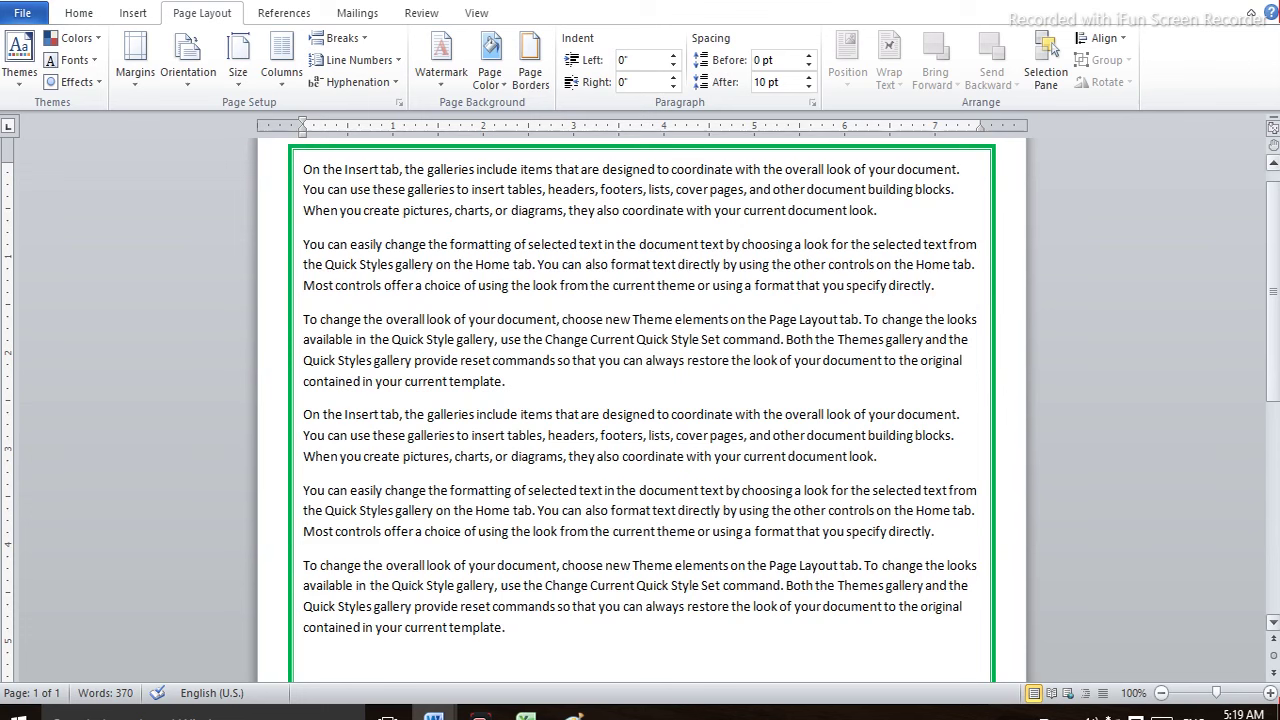
{"action": "scroll", "coordinate": [640, 400], "scroll_direction": "up", "scroll_amount": 1}
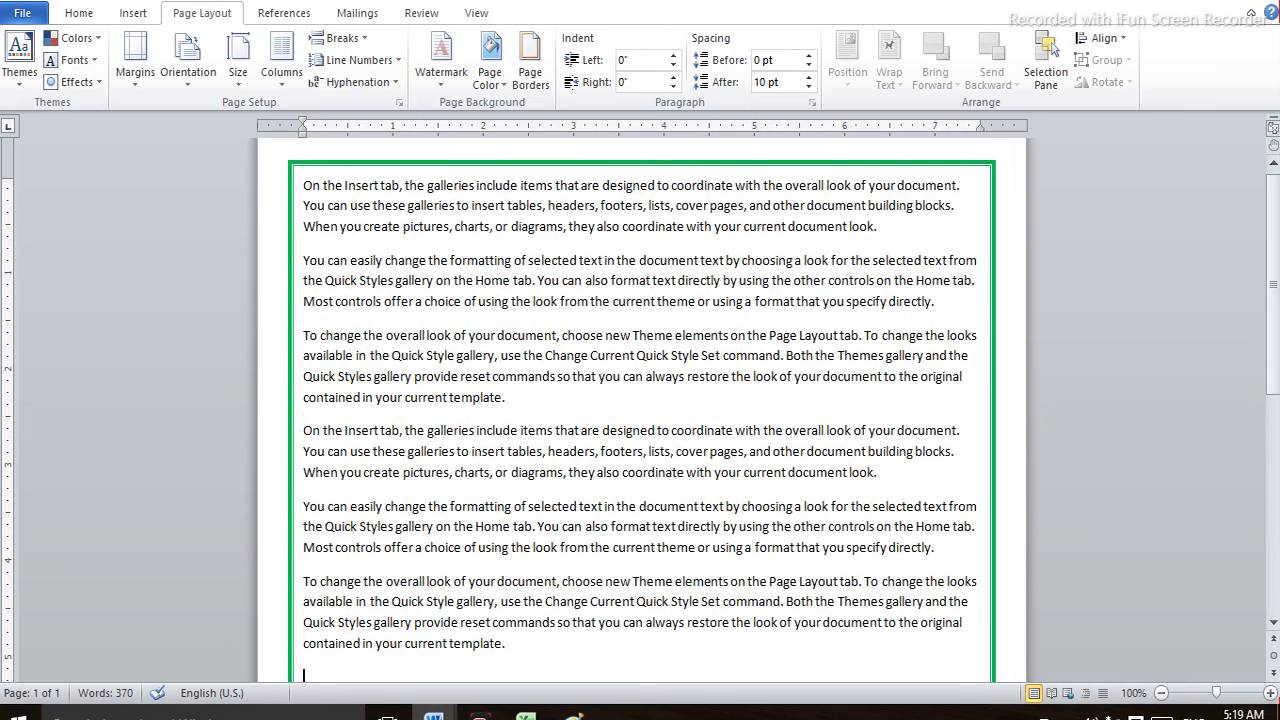
{"action": "key", "text": "alt+f"}
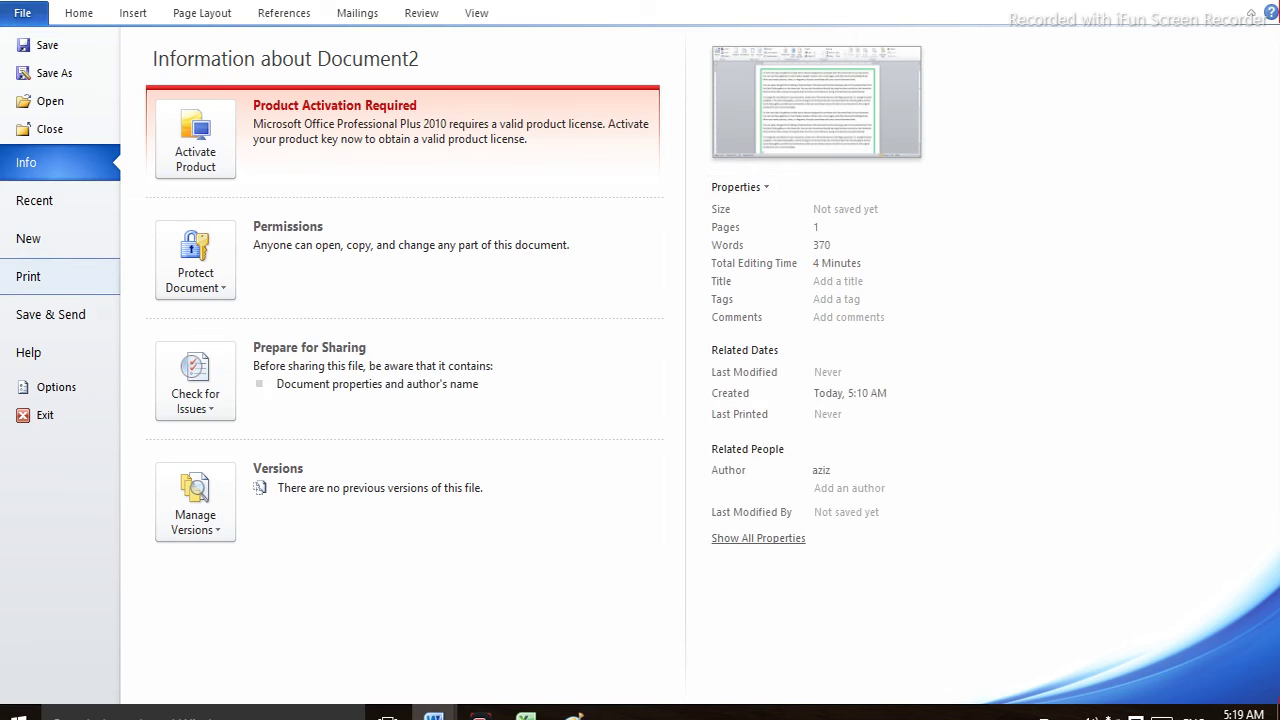
Show the Print preview of the bordered page and set Copies to 4.
{"action": "left_click", "coordinate": [28, 276]}
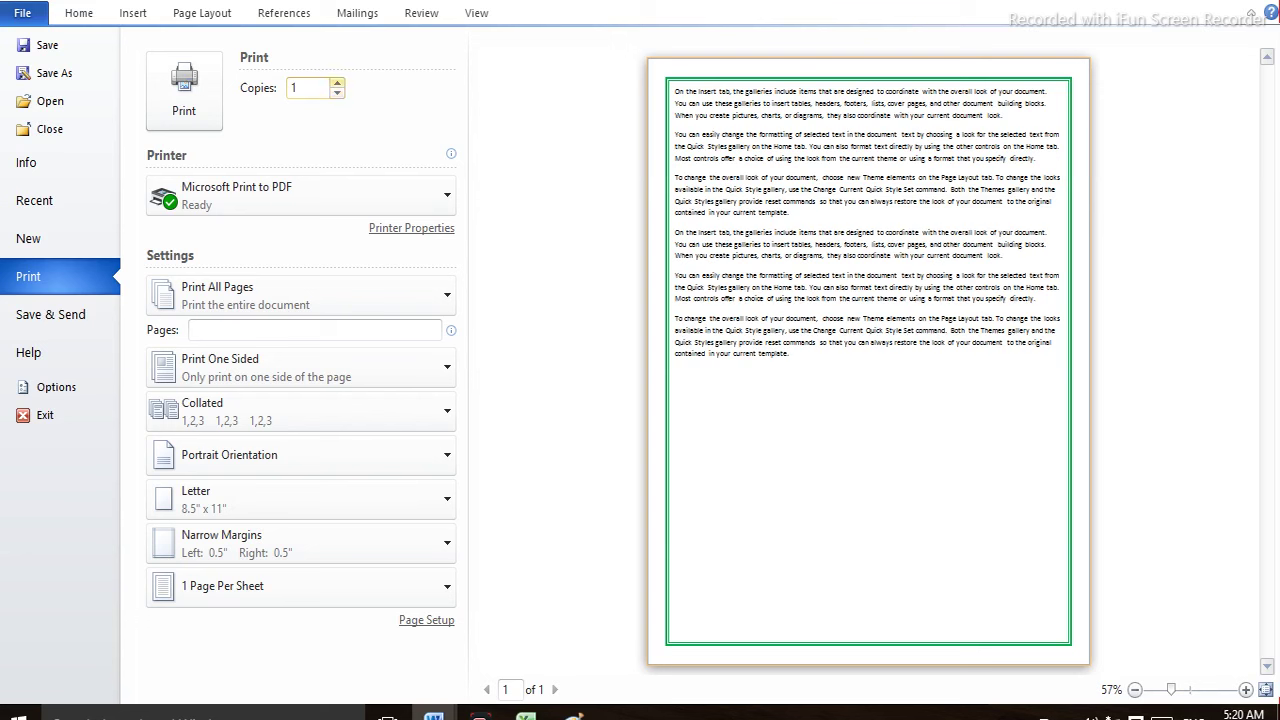
{"action": "double_click", "coordinate": [337, 83]}
{"action": "left_click", "coordinate": [337, 83]}
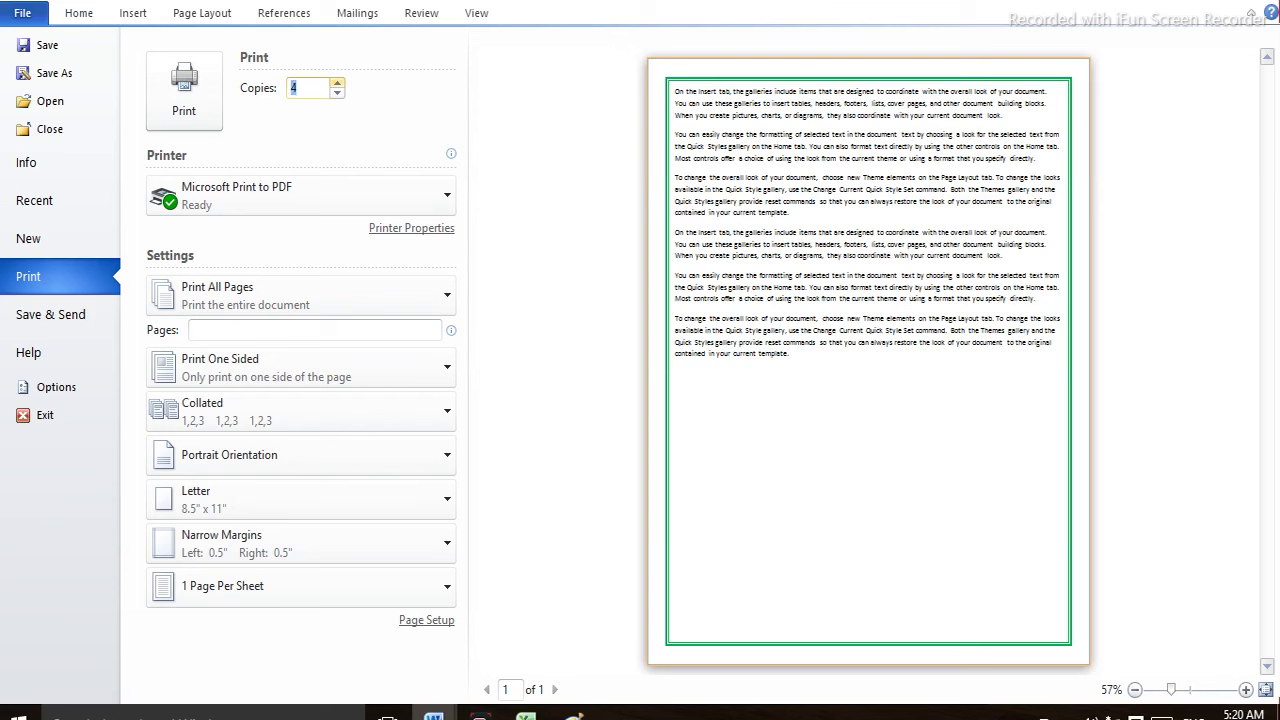